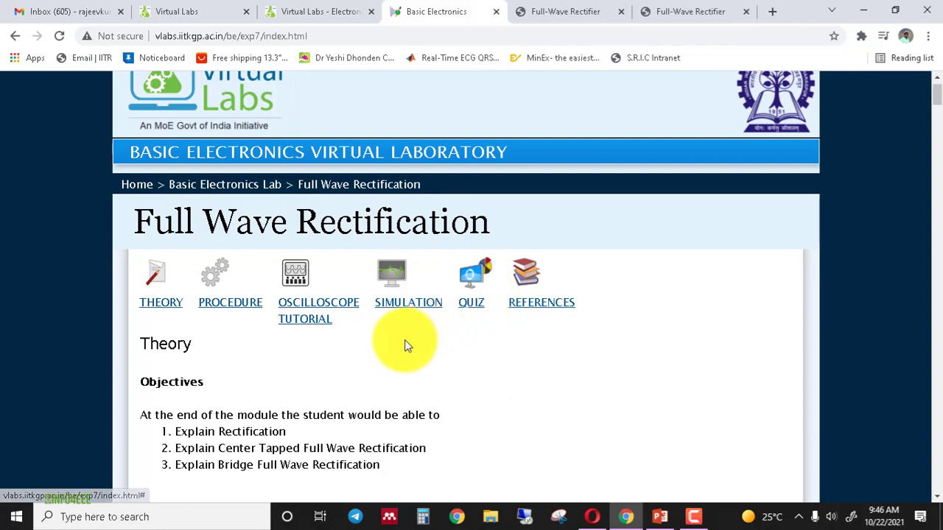
Open the simulation section, switch to the circuit-drawing Full Wave Rectifier simulator and consult its wiring instructions
scroll(405, 340, down, 2)
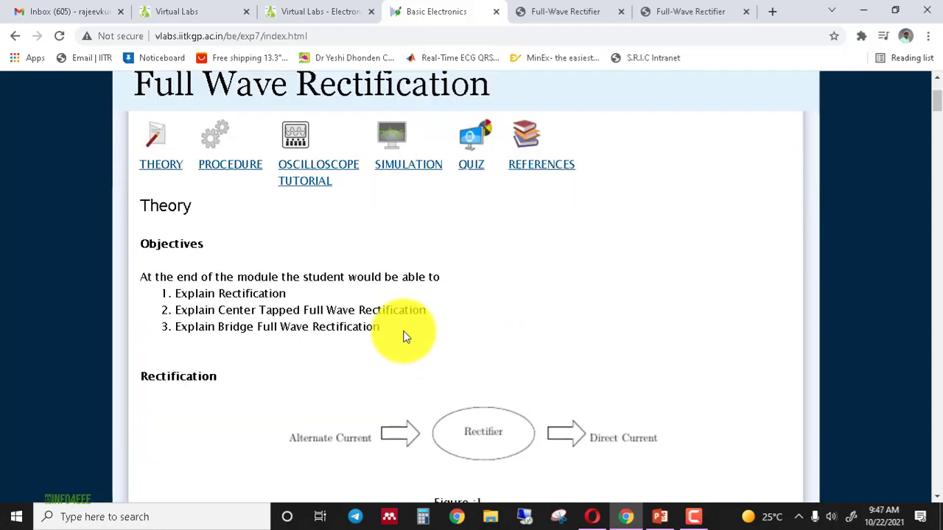
click(408, 164)
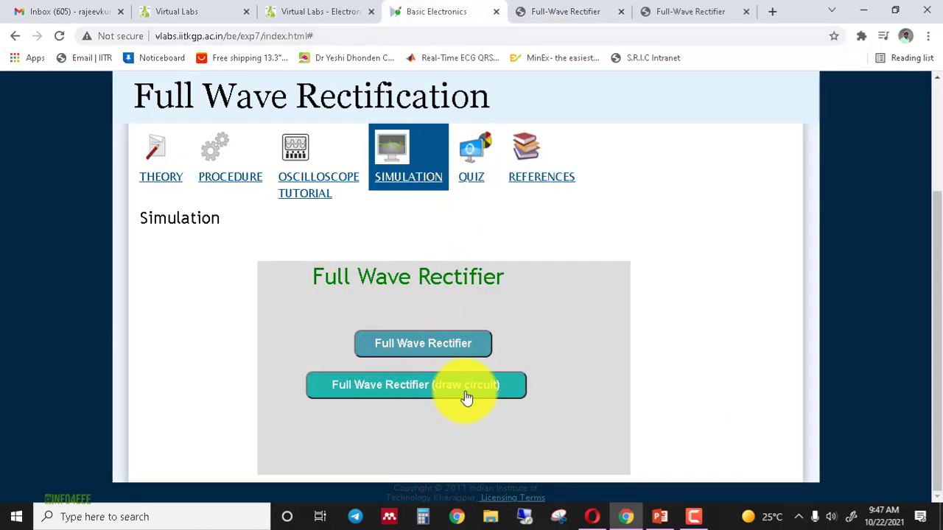
click(543, 9)
scroll(553, 269, down, 1)
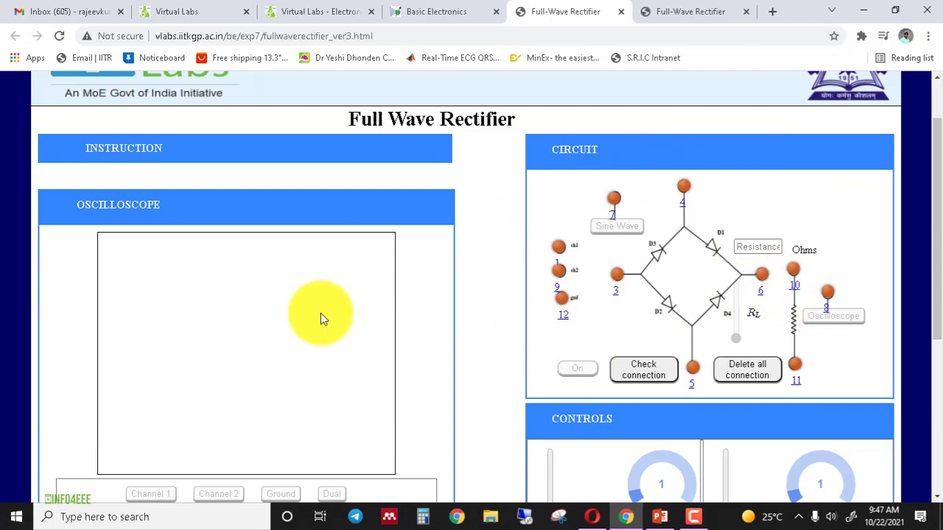
scroll(177, 379, down, 3)
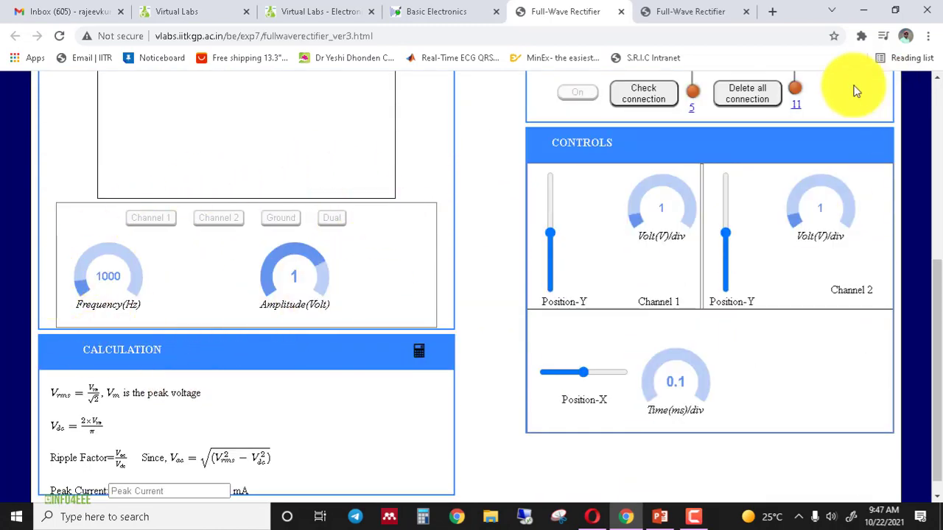
scroll(442, 331, down, 1)
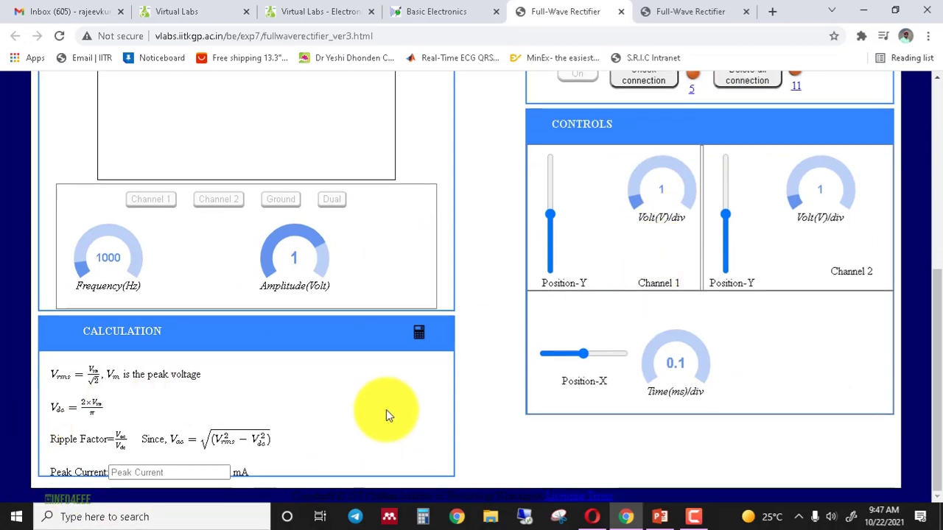
scroll(196, 451, up, 3)
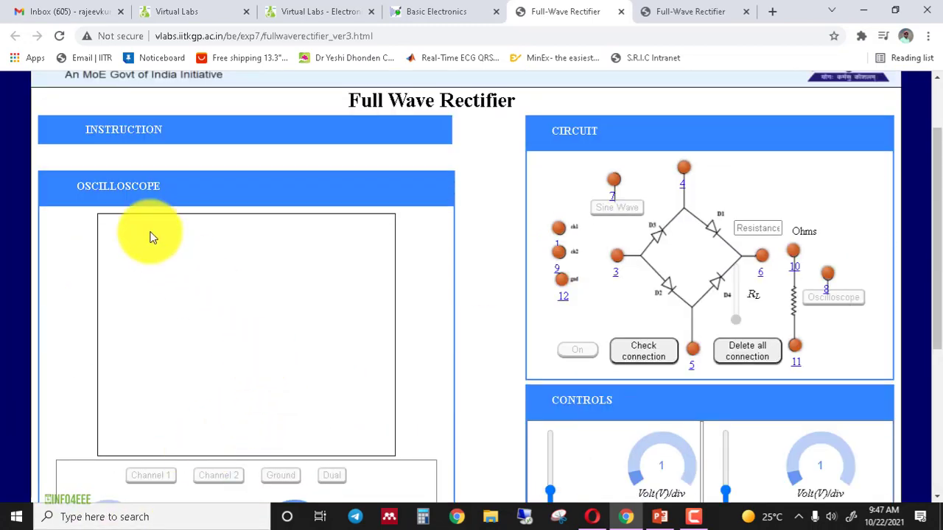
click(112, 128)
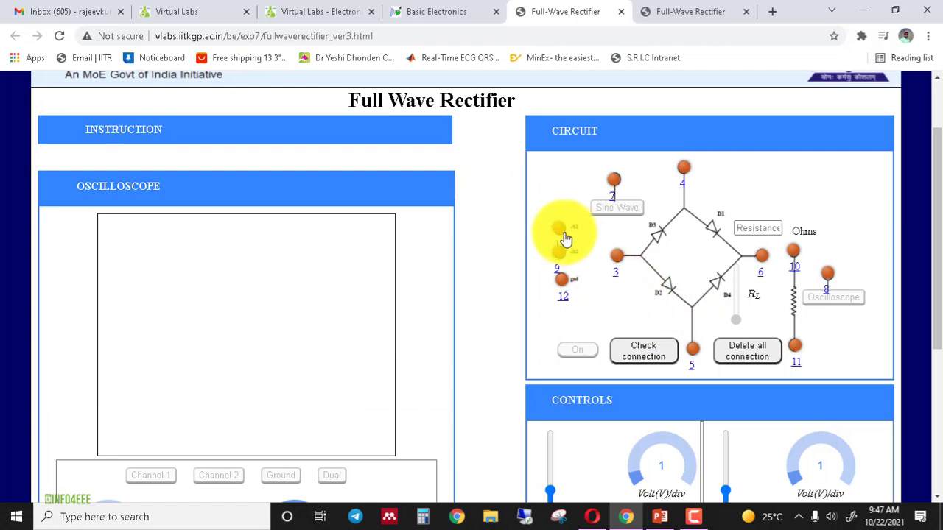
Wire the circuit's terminals 1 to 7, 4 to 7, 12 to 5 and 12 to 11
drag(567, 230, 616, 191)
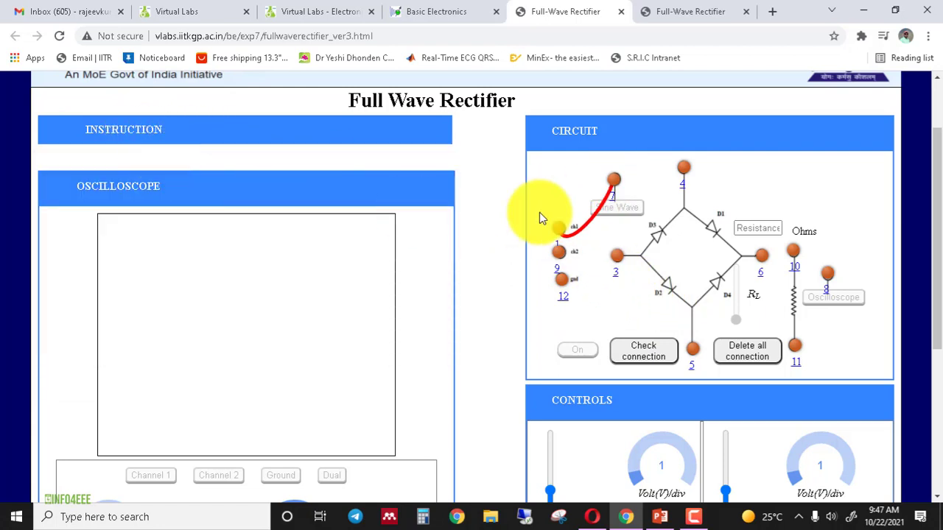
drag(684, 178, 615, 179)
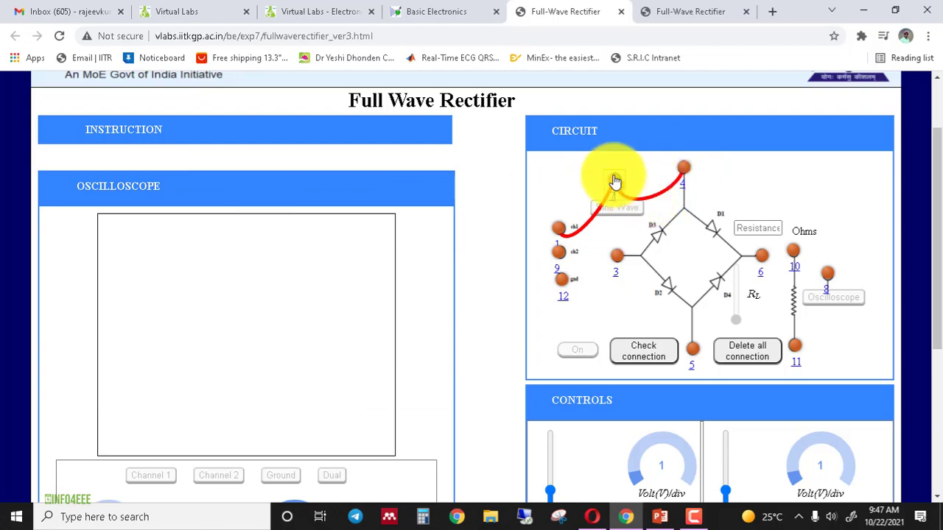
mouse_move(125, 132)
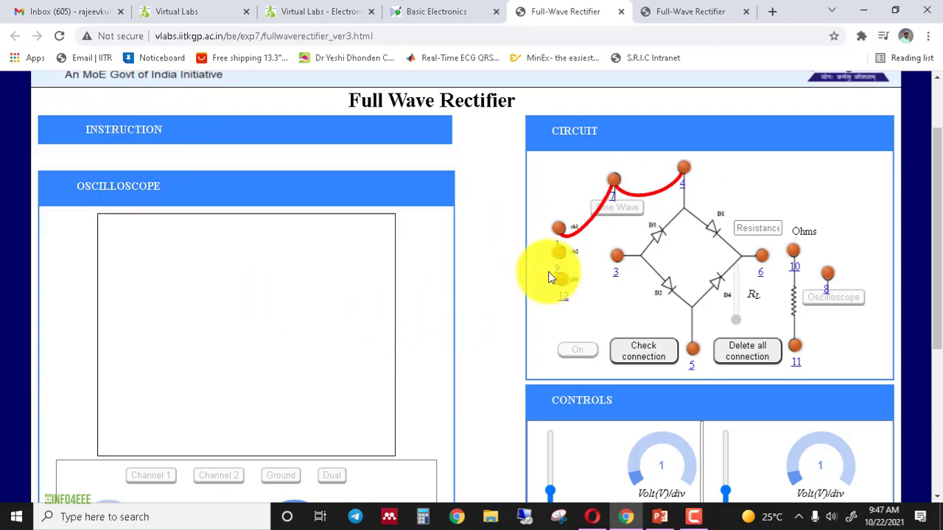
drag(560, 284, 693, 349)
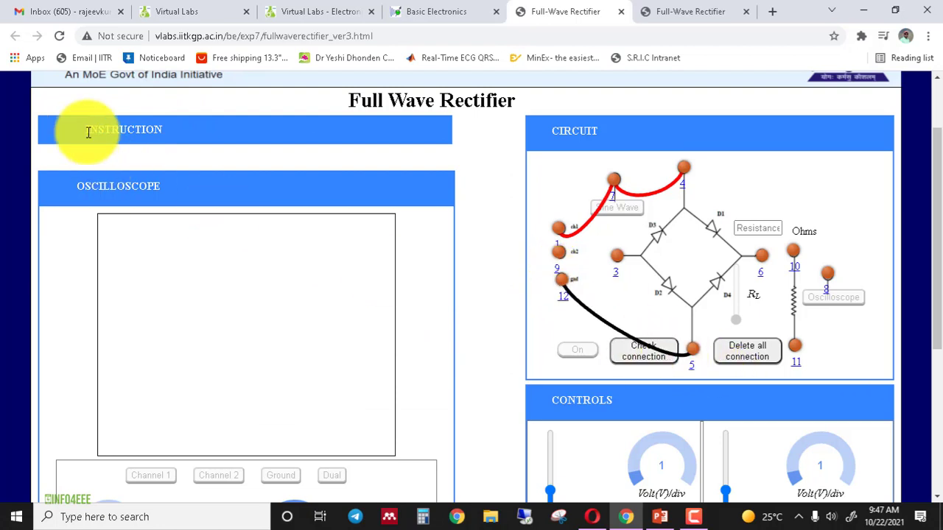
mouse_move(94, 134)
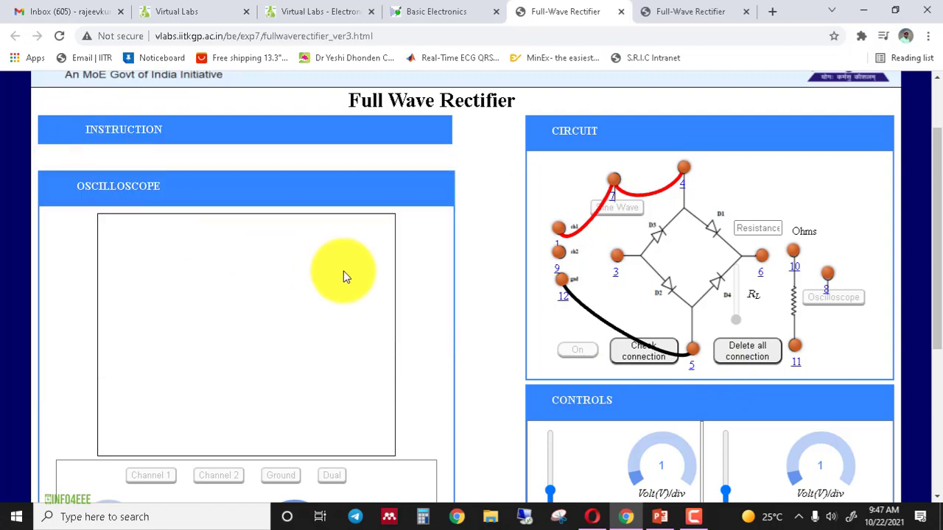
drag(572, 289, 797, 355)
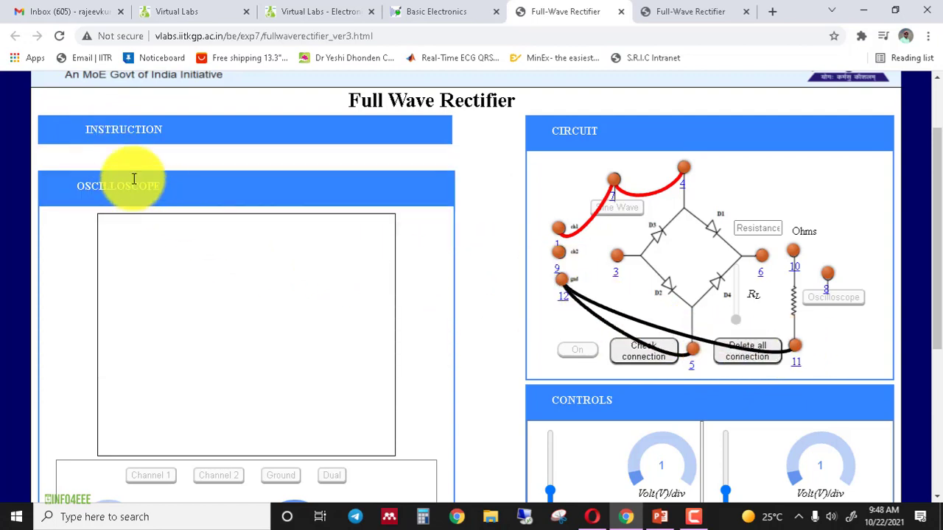
Complete the rectifier wiring by connecting terminals 8 to 9, 6 to 10, 3 to 11 and 10 to 8
mouse_move(109, 128)
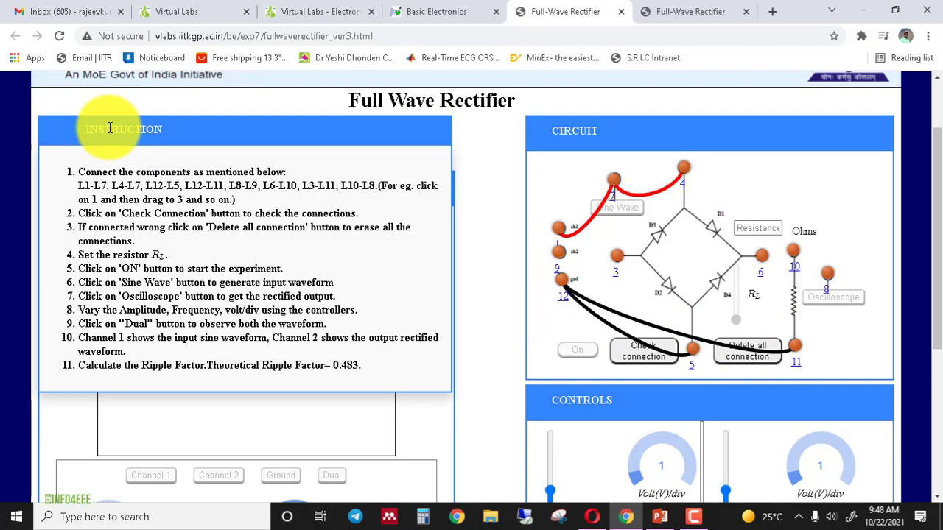
drag(826, 273, 560, 253)
mouse_move(159, 127)
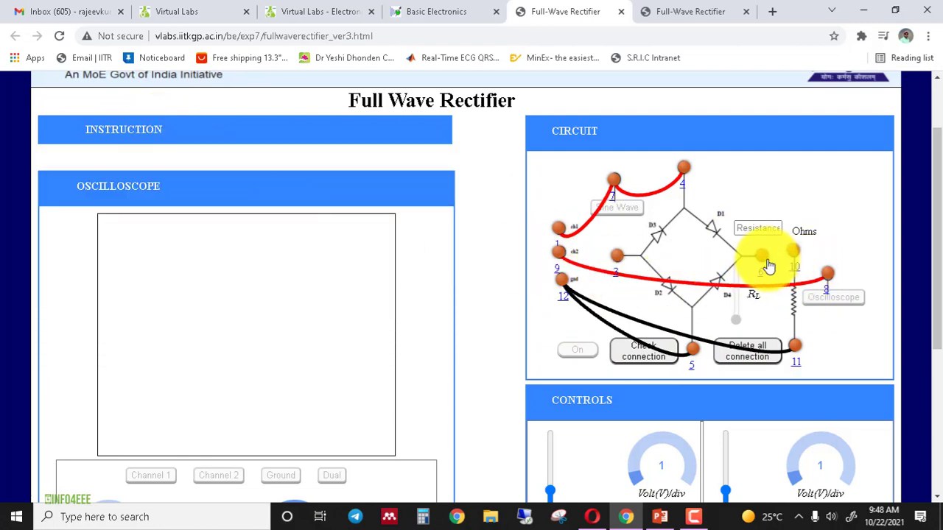
drag(765, 263, 794, 252)
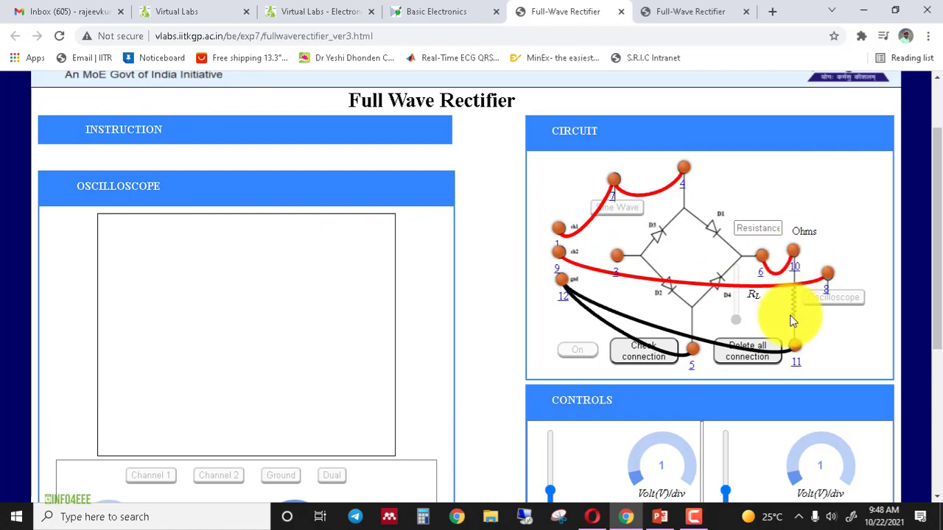
mouse_move(119, 127)
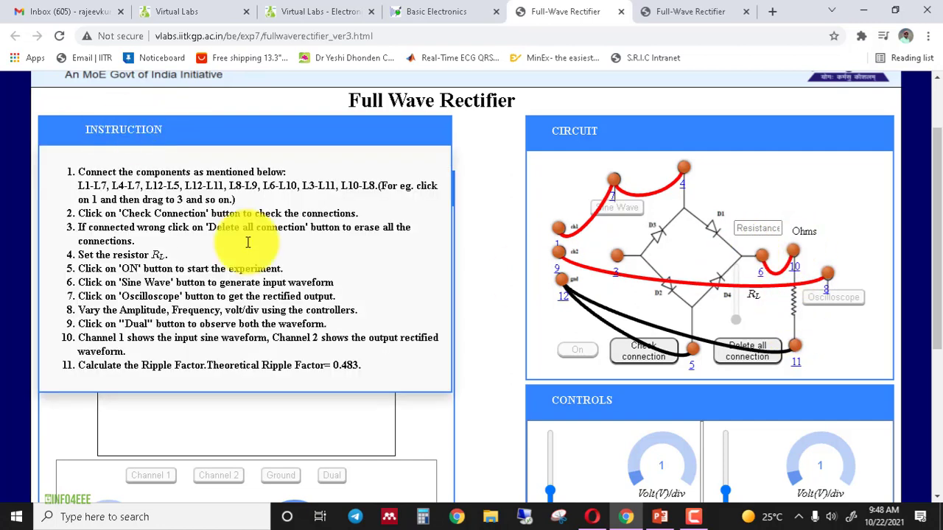
drag(616, 267, 794, 346)
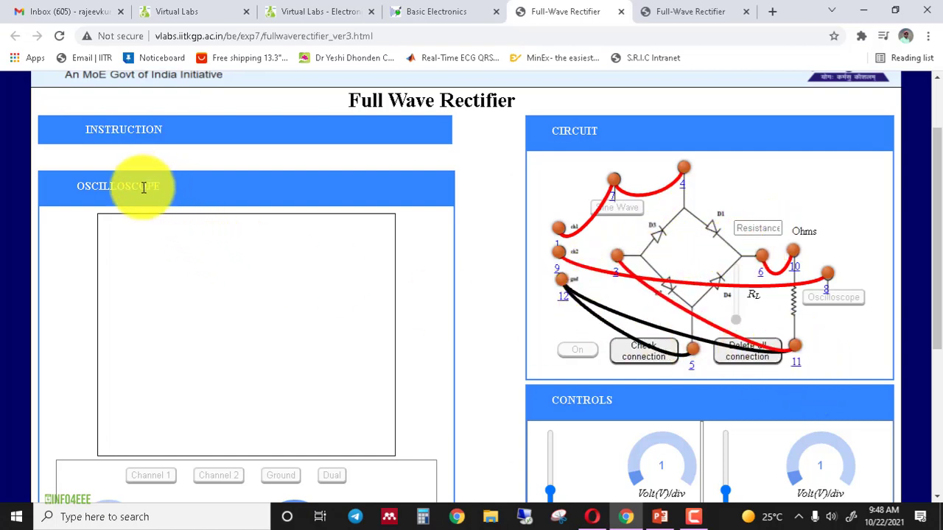
mouse_move(123, 133)
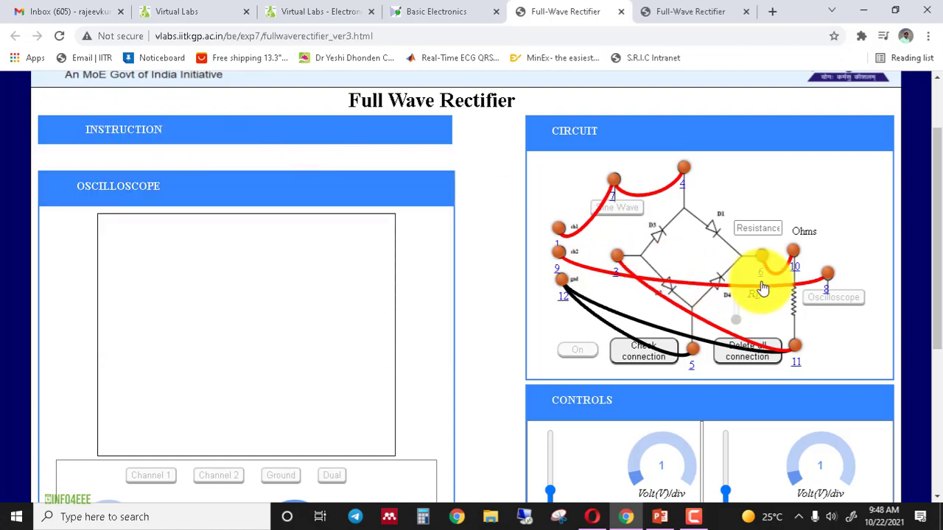
drag(806, 261, 829, 277)
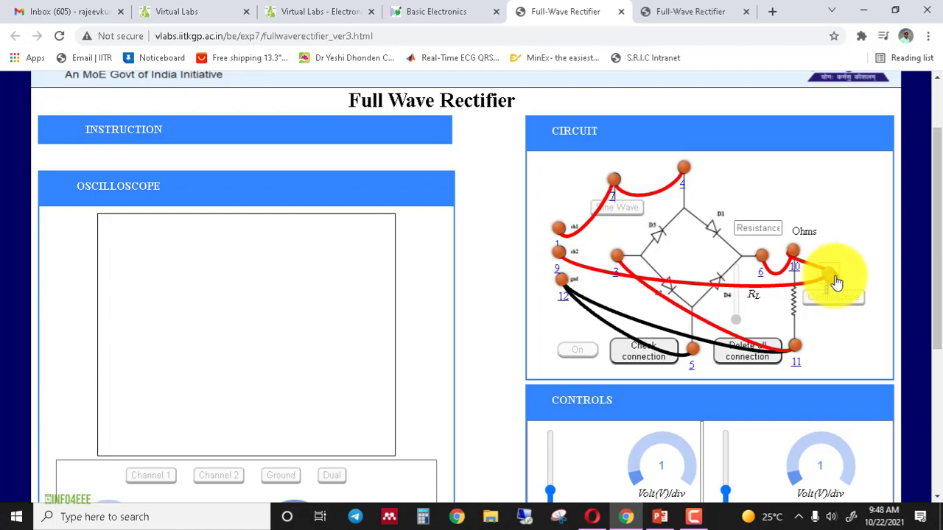
Check the circuit connections and switch the experiment on
click(621, 354)
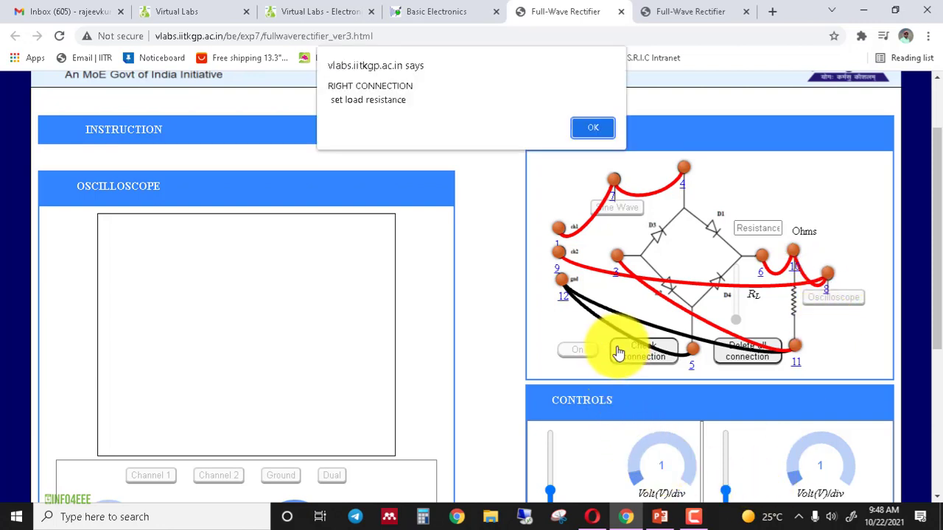
click(591, 127)
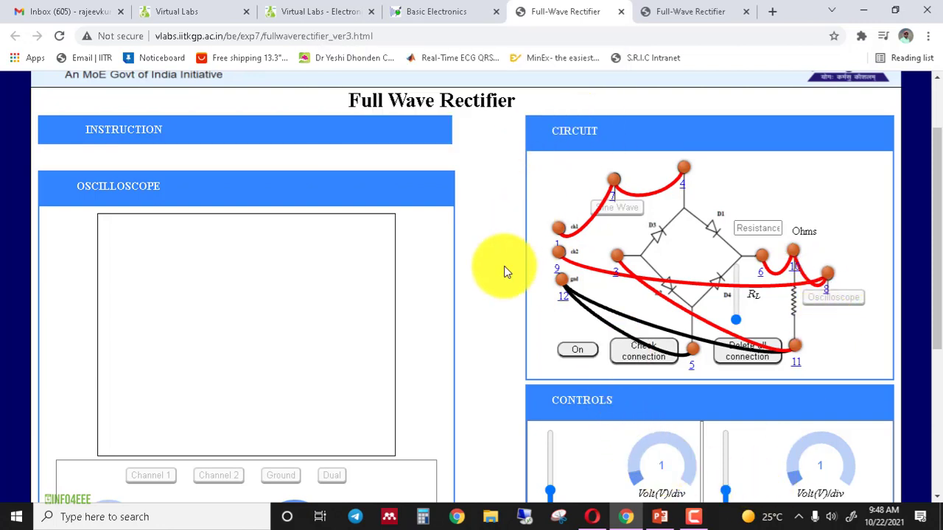
scroll(505, 269, down, 1)
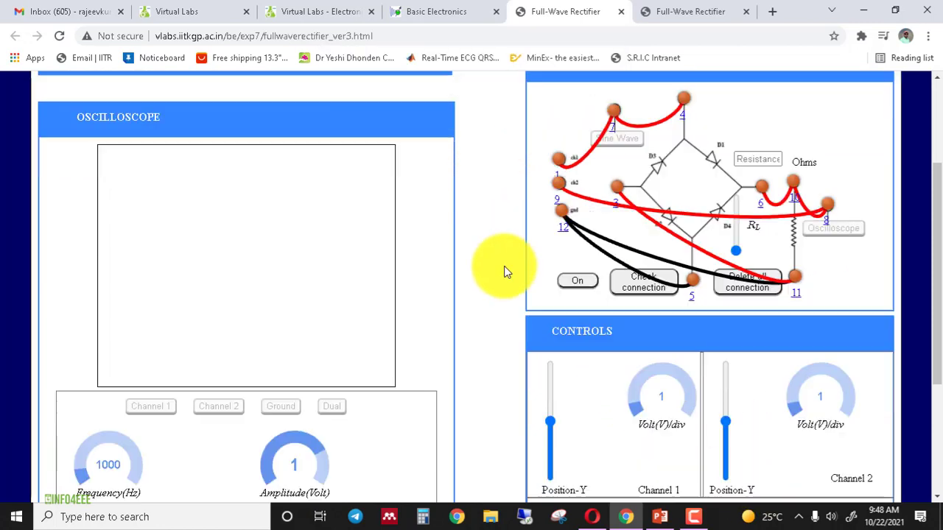
click(581, 281)
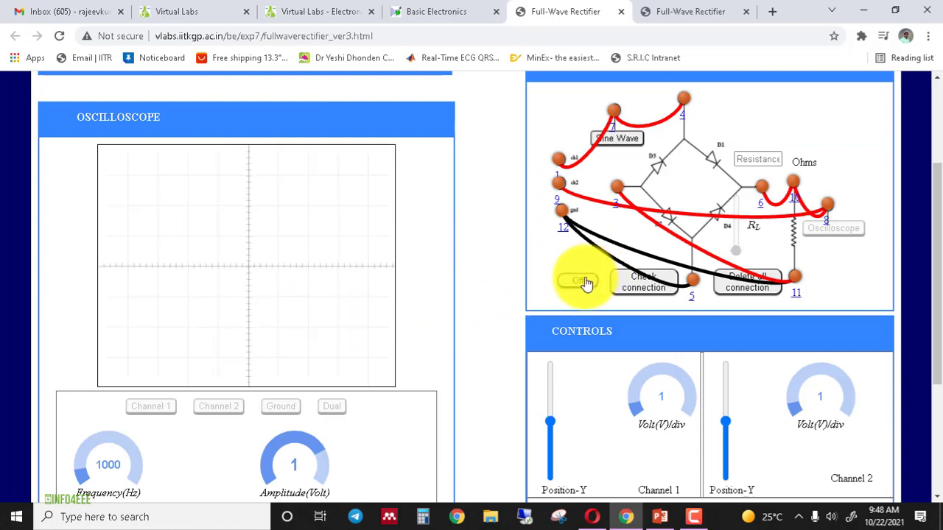
Set the input signal's frequency to 5000 Hz and its amplitude to 2 V
scroll(110, 405, down, 2)
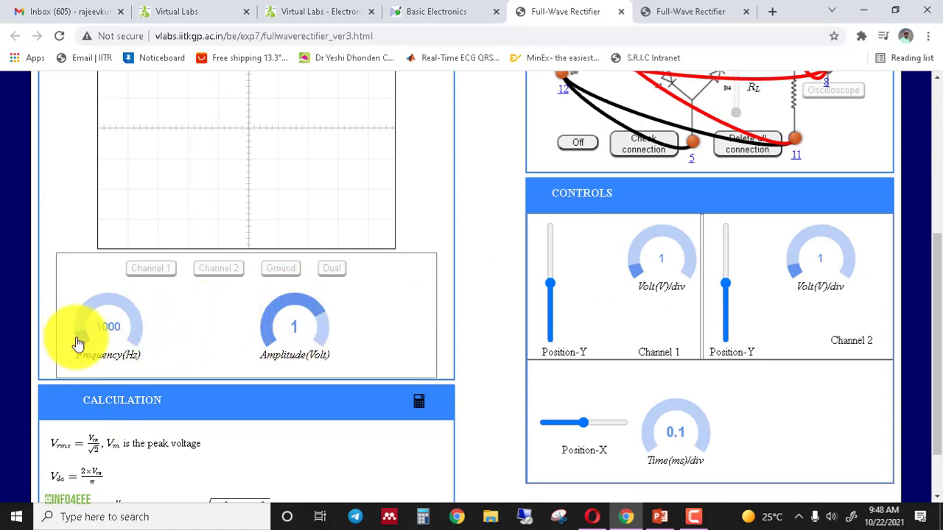
drag(78, 344, 141, 344)
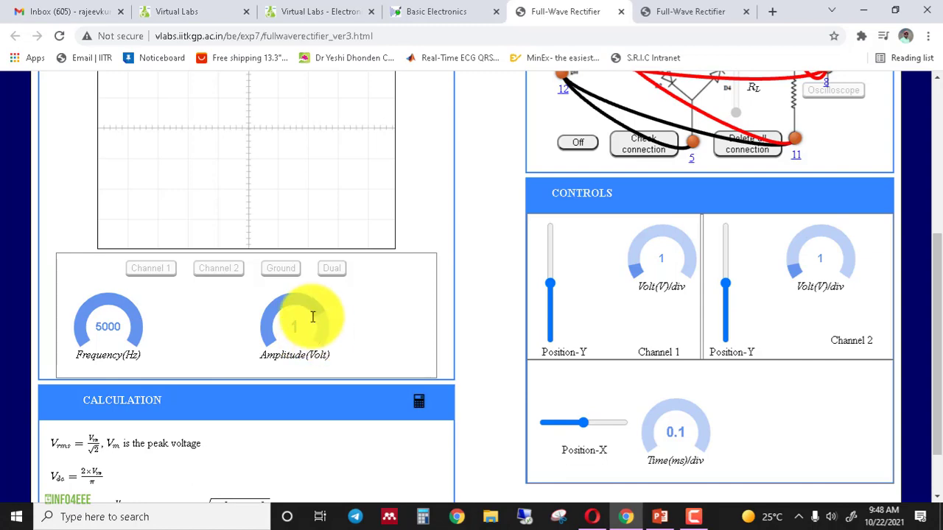
drag(316, 318, 329, 356)
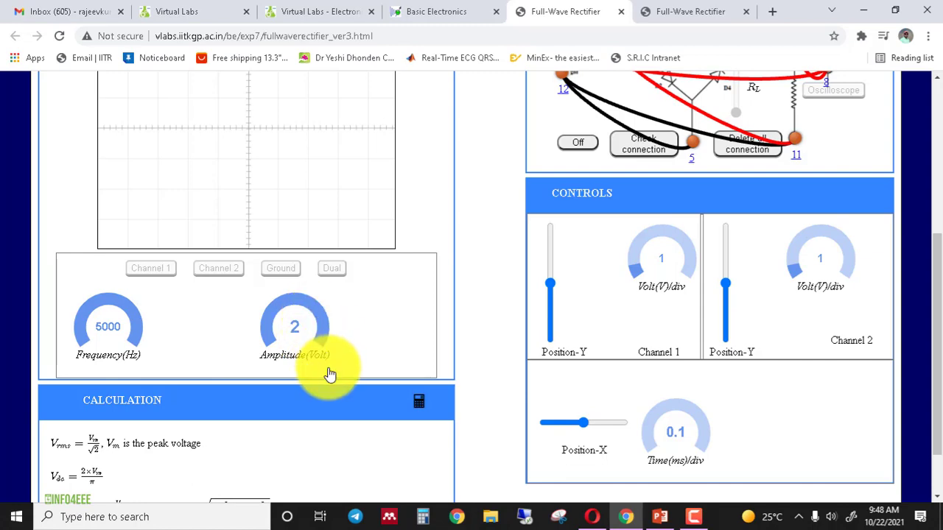
Generate the input sine wave and the rectified output, and overlay both on the oscilloscope in dual mode
scroll(538, 221, up, 2)
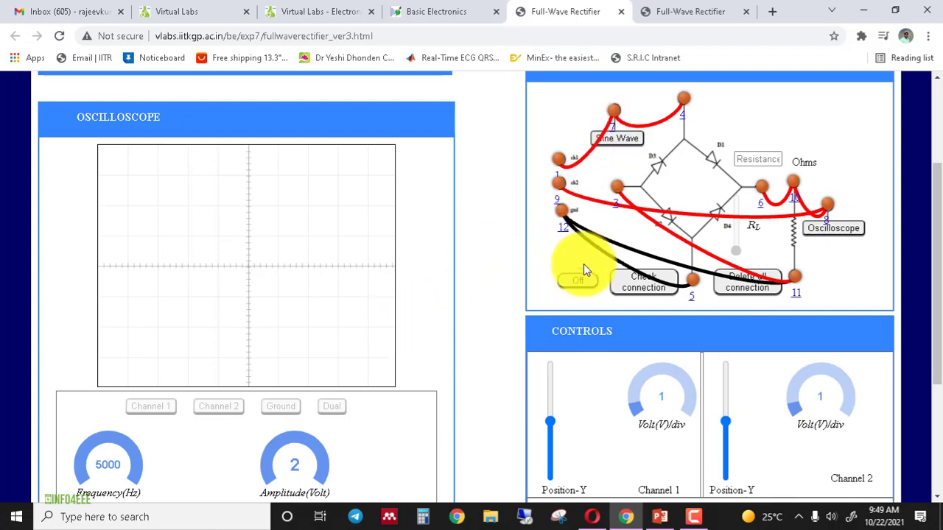
click(615, 139)
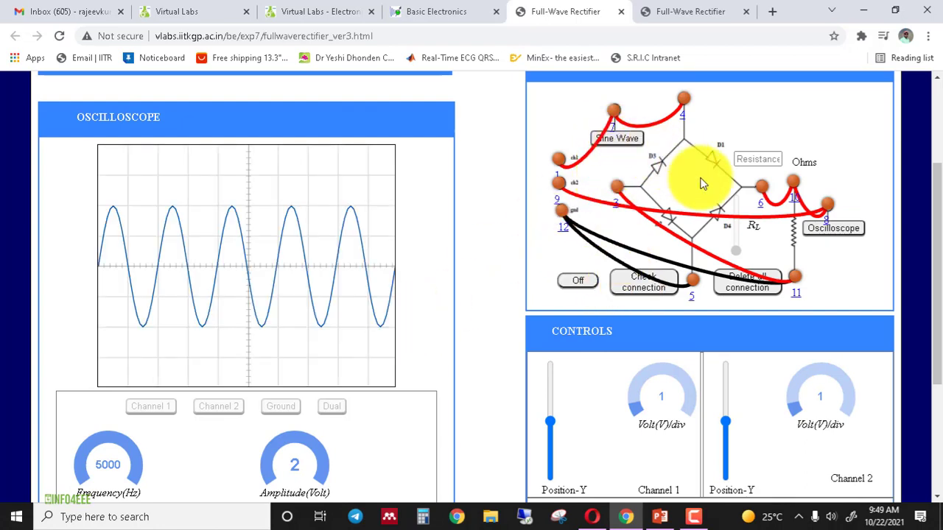
scroll(147, 251, down, 1)
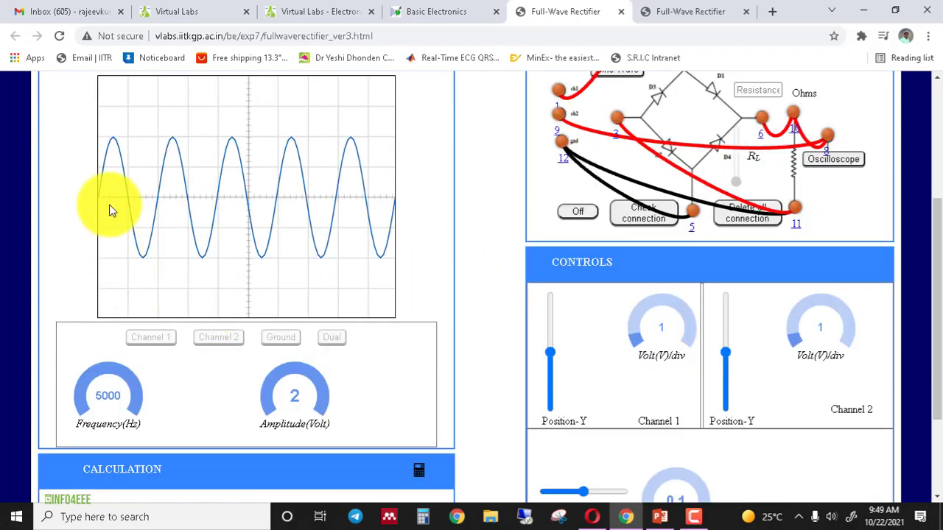
click(852, 160)
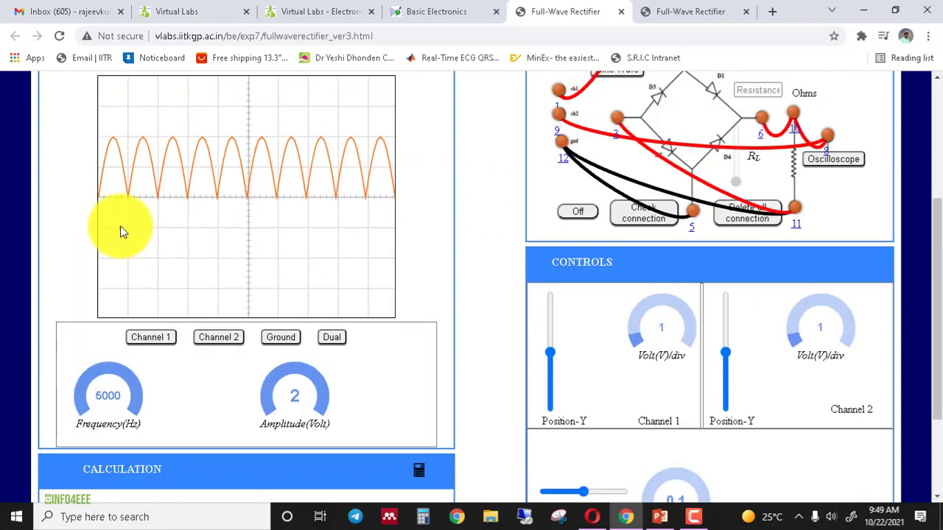
click(334, 337)
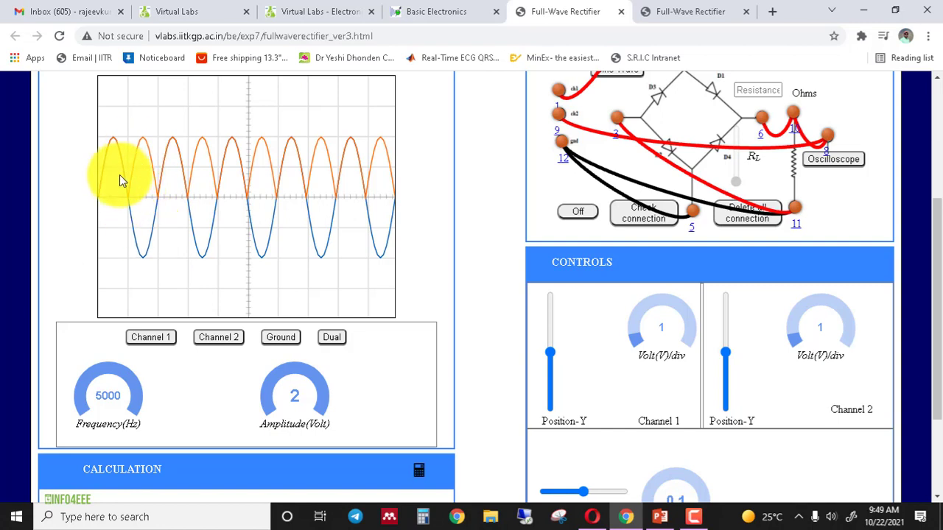
Try the vertical position controls of both channels and shift the waveforms slightly with the Position-X control
mouse_move(727, 353)
mouse_down()
mouse_move(729, 318)
mouse_move(732, 361)
mouse_up()
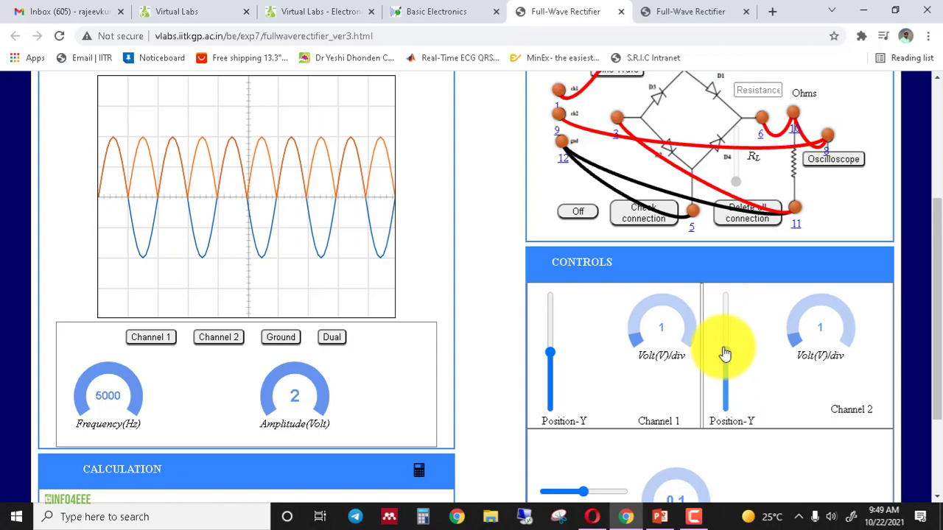
mouse_move(554, 357)
mouse_down()
mouse_move(558, 386)
mouse_move(547, 358)
mouse_up()
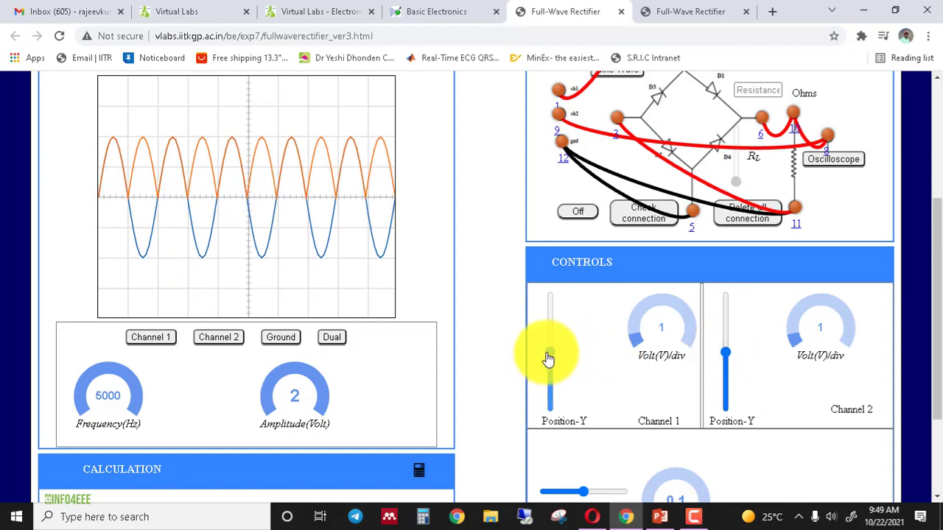
scroll(560, 376, down, 1)
mouse_move(592, 427)
mouse_down()
mouse_move(552, 415)
mouse_move(607, 427)
mouse_move(563, 422)
mouse_move(598, 425)
mouse_up()
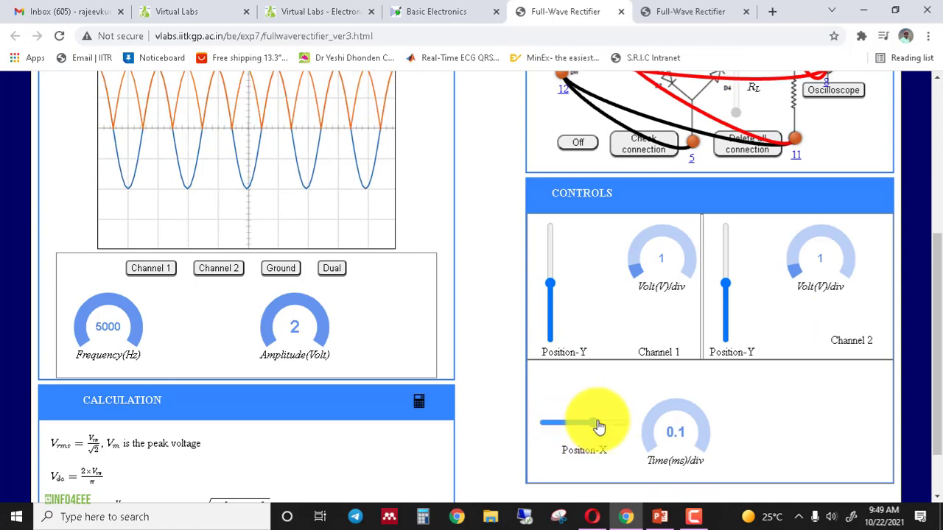
Review the calculation section and switch to the second, pre-wired full wave rectifier simulation page
scroll(358, 295, down, 1)
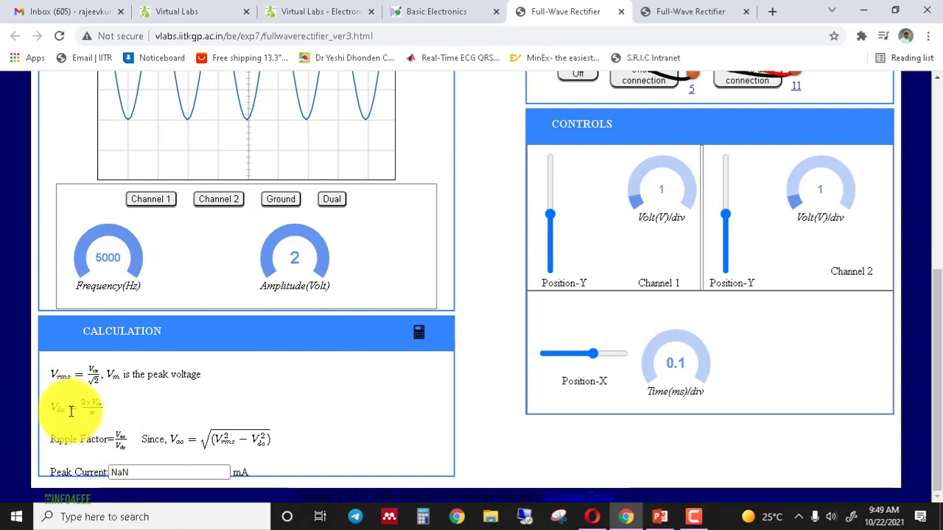
key(ctrl+Tab)
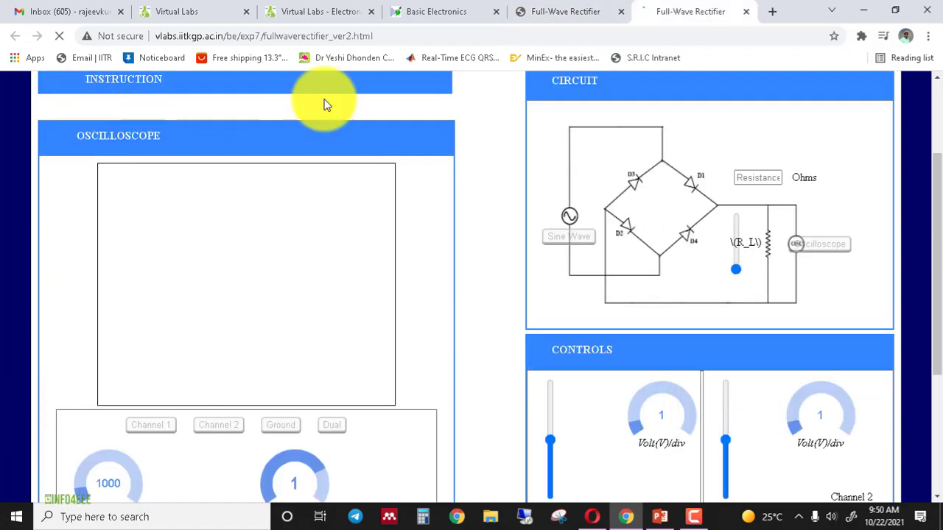
scroll(462, 218, up, 2)
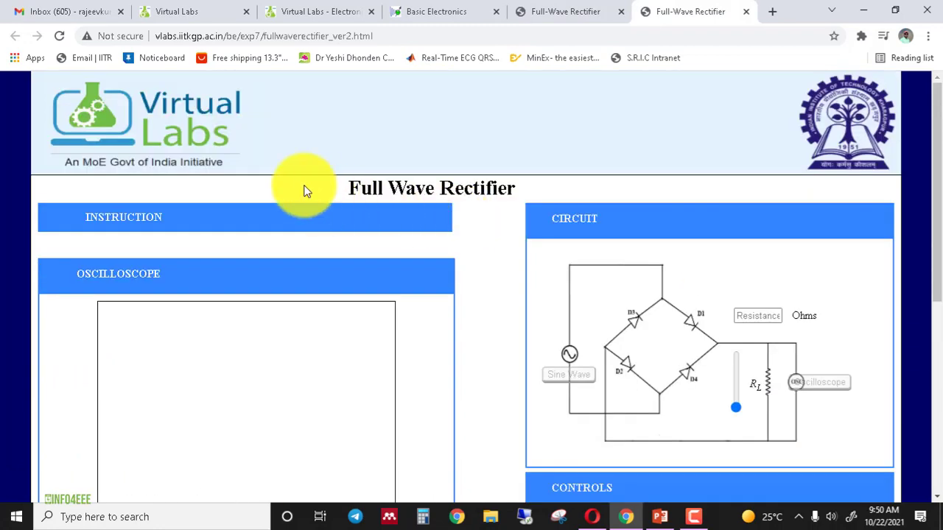
Set the load resistance to 500 ohms and switch the experiment on
scroll(514, 193, down, 2)
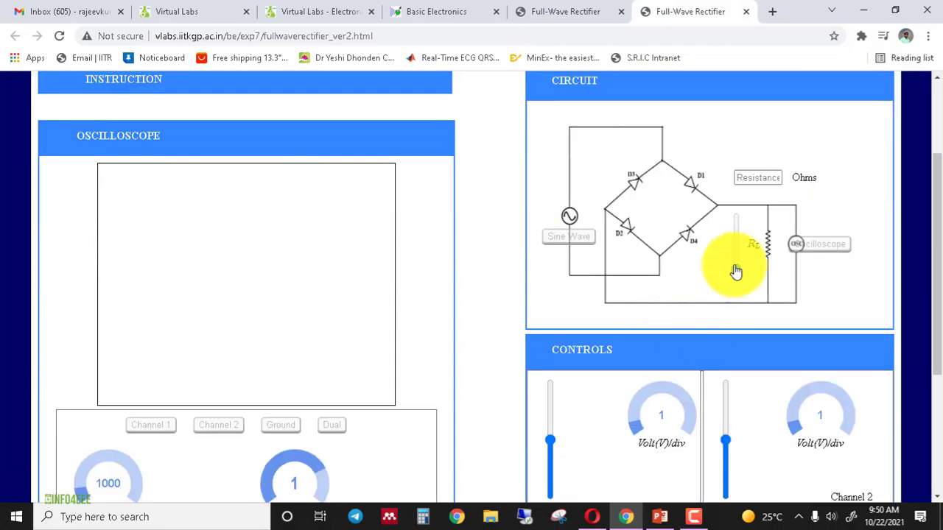
mouse_move(735, 269)
mouse_down()
mouse_move(740, 256)
mouse_move(736, 273)
mouse_up()
scroll(386, 275, down, 3)
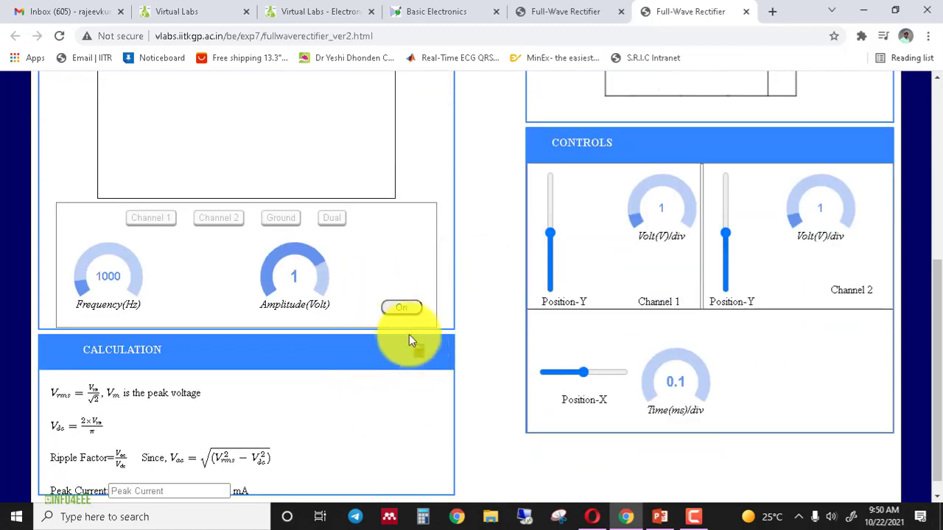
Set the pre-wired circuit's input signal to a frequency of 5000 Hz and an amplitude of 2 V
scroll(376, 291, up, 2)
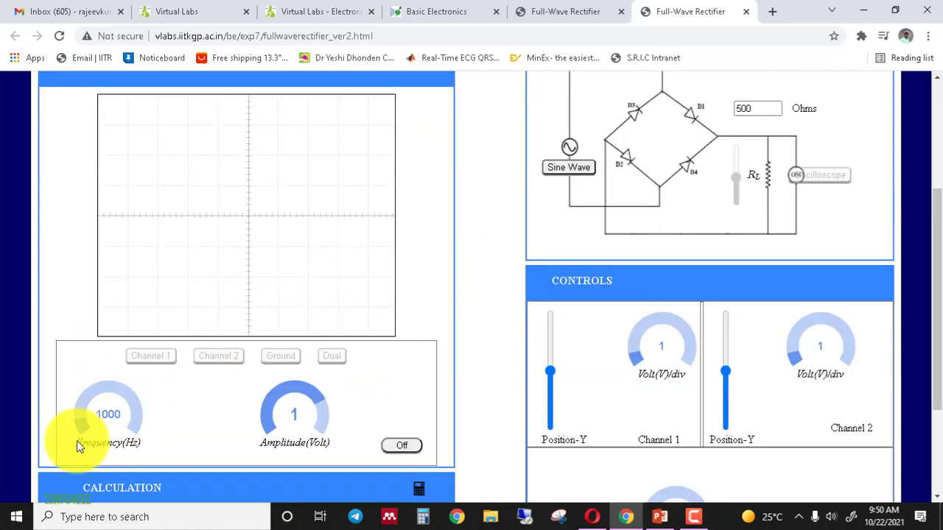
drag(78, 431, 130, 440)
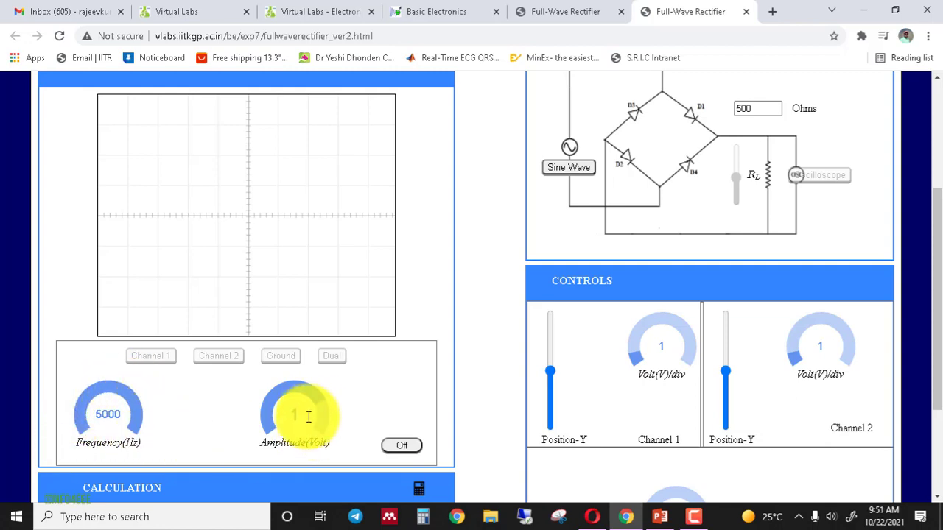
drag(316, 400, 318, 446)
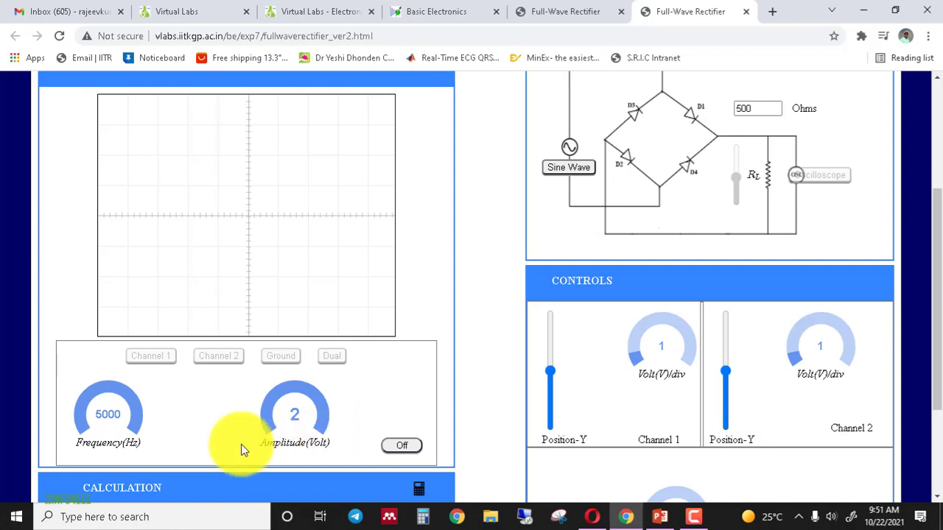
Generate the input sine wave and display the pre-wired circuit's rectified output on the oscilloscope
scroll(397, 348, up, 1)
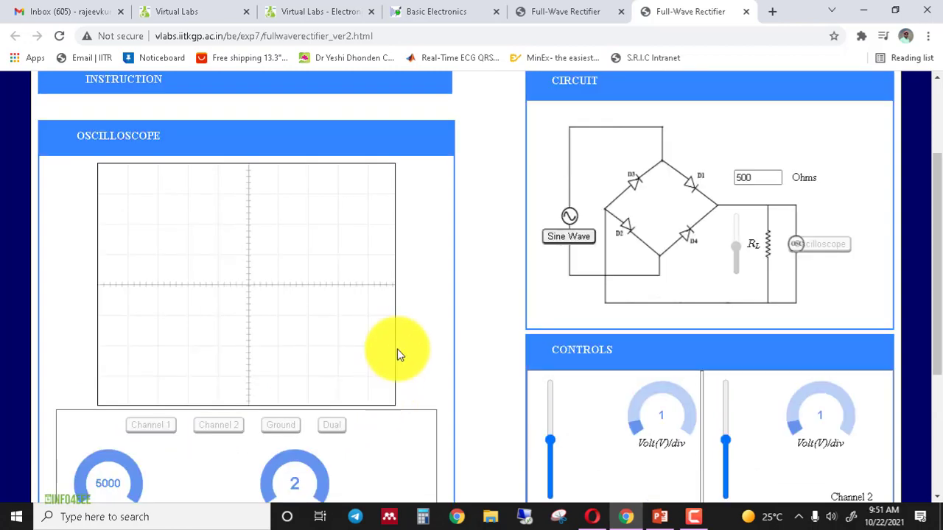
click(554, 238)
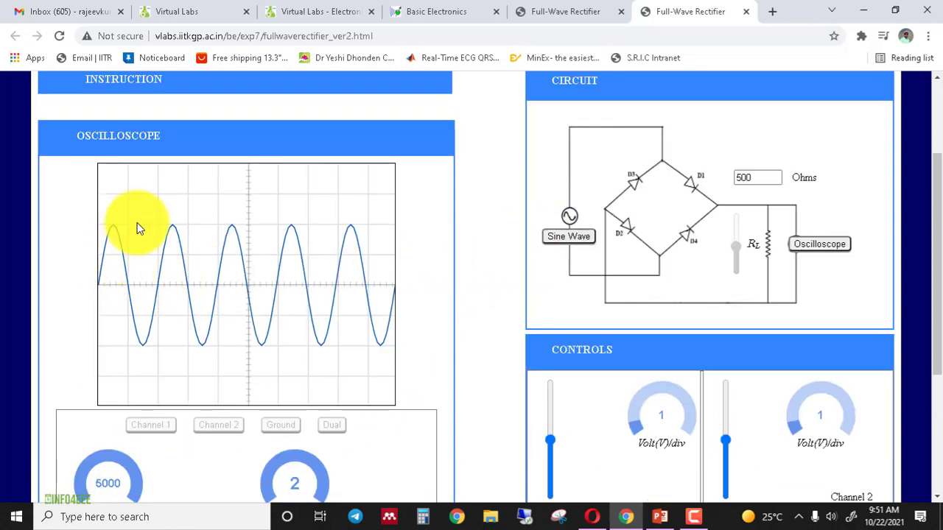
click(817, 245)
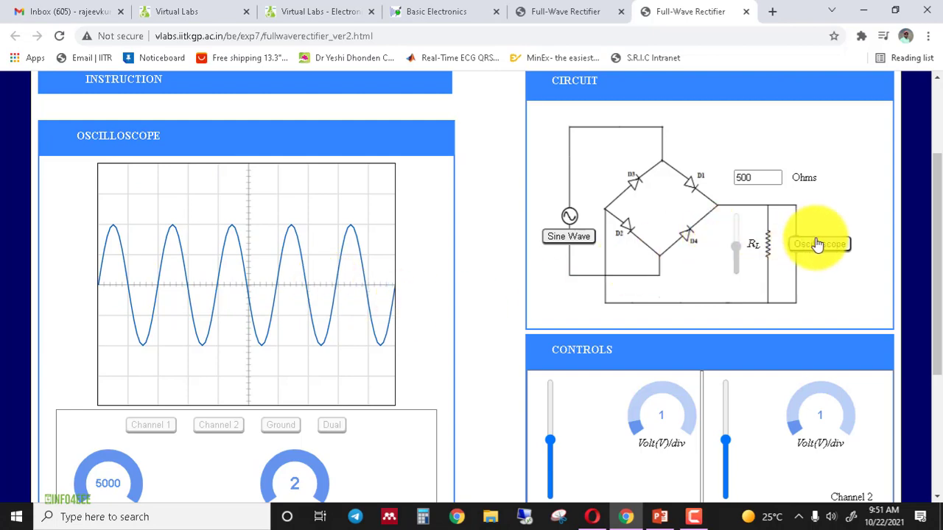
scroll(613, 231, down, 3)
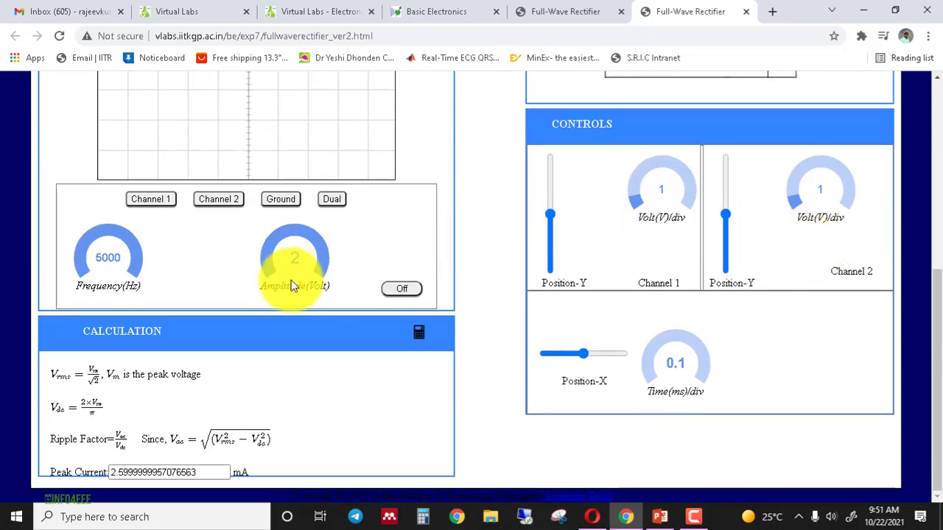
scroll(286, 283, up, 3)
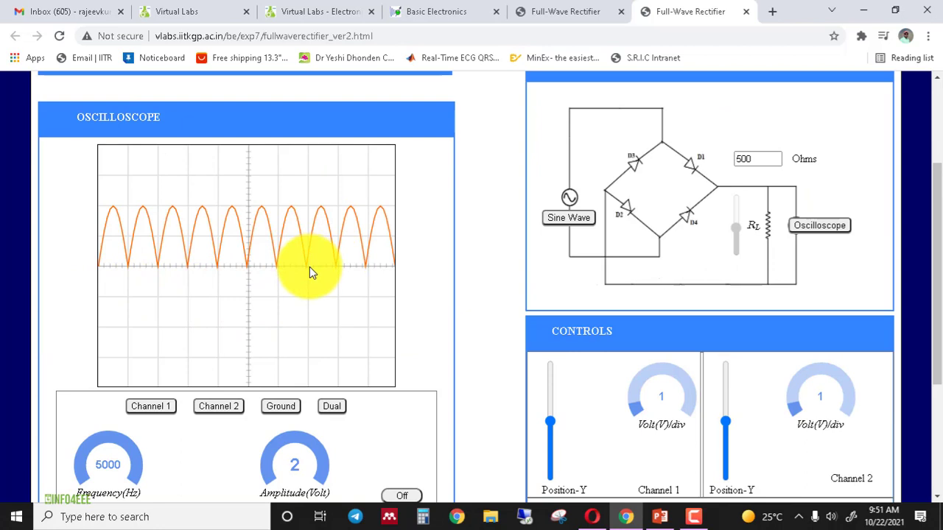
Cycle the oscilloscope through Ground, Channel 1 and Channel 2, and overlay both waveforms in dual mode
click(270, 407)
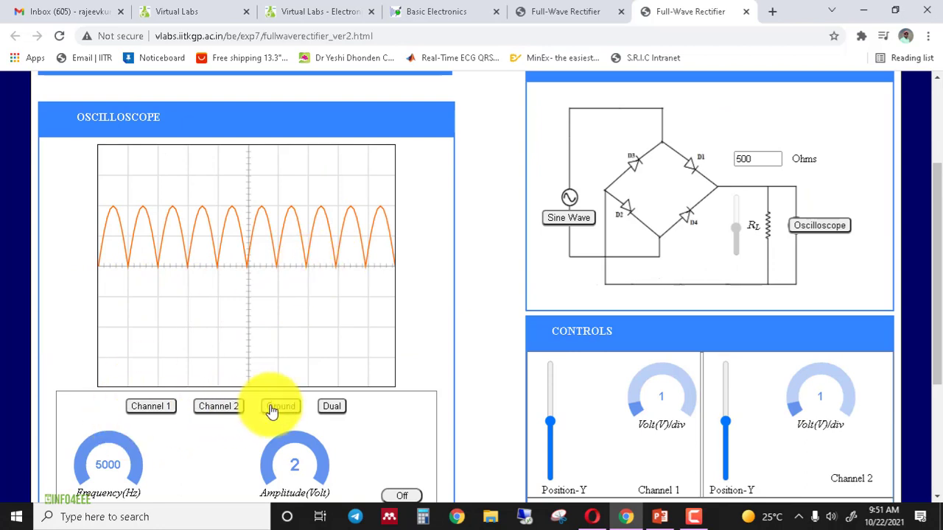
click(150, 409)
click(215, 409)
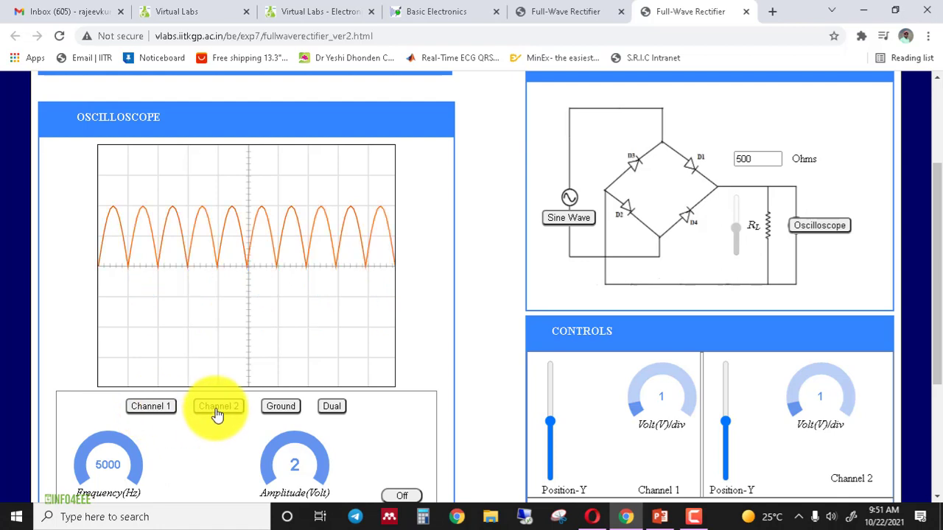
click(322, 404)
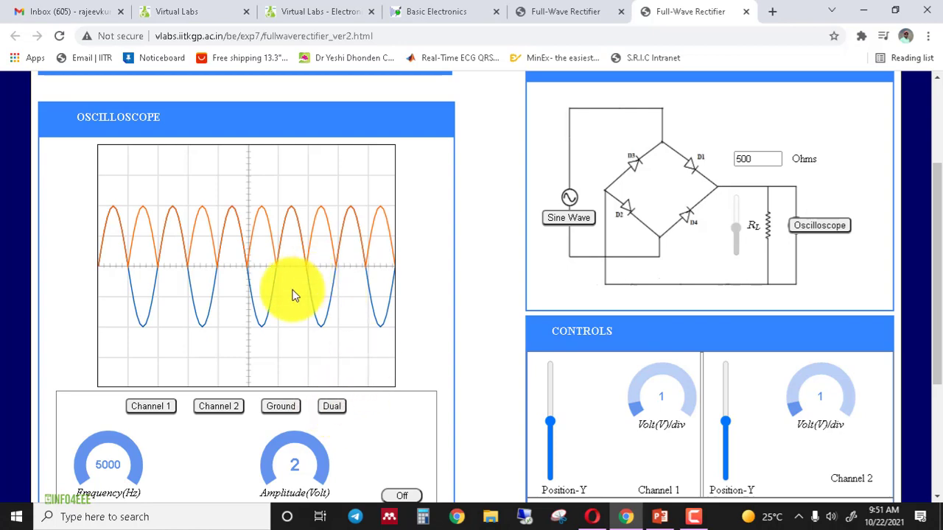
scroll(352, 407, down, 1)
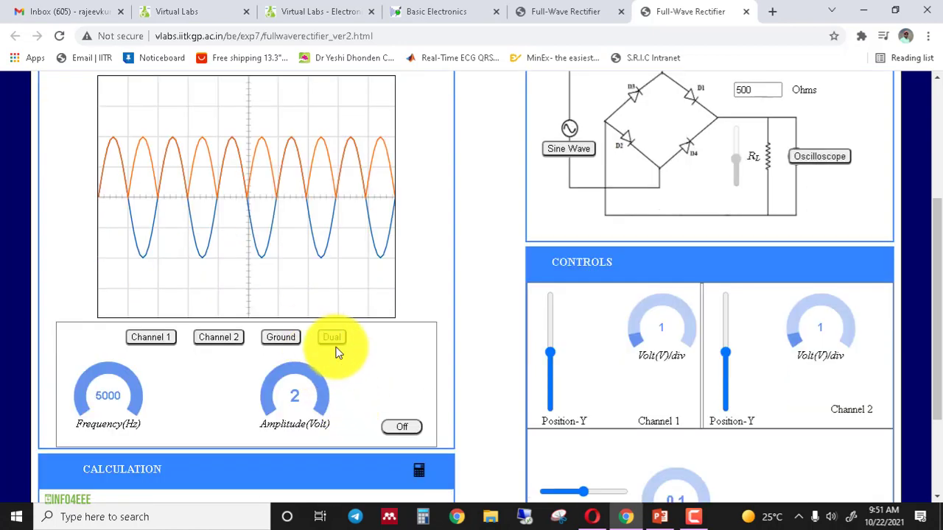
scroll(339, 335, down, 2)
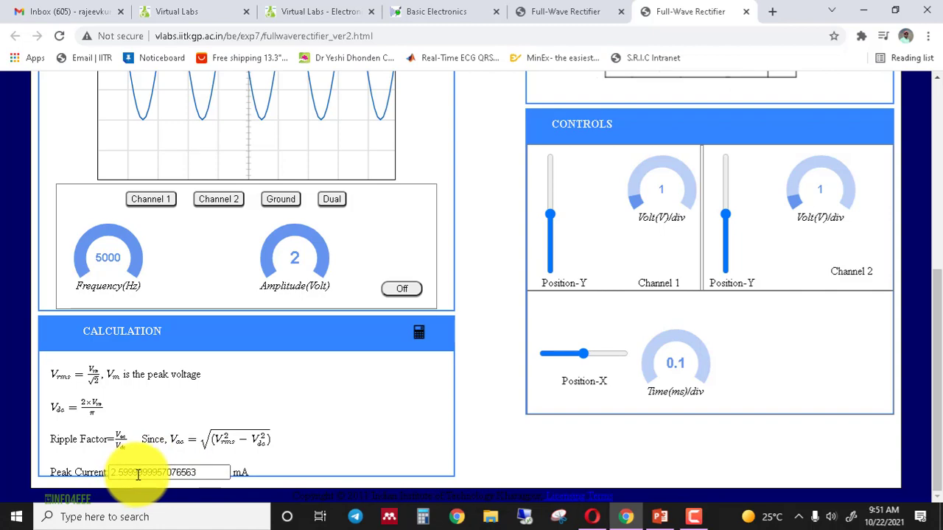
scroll(366, 408, up, 3)
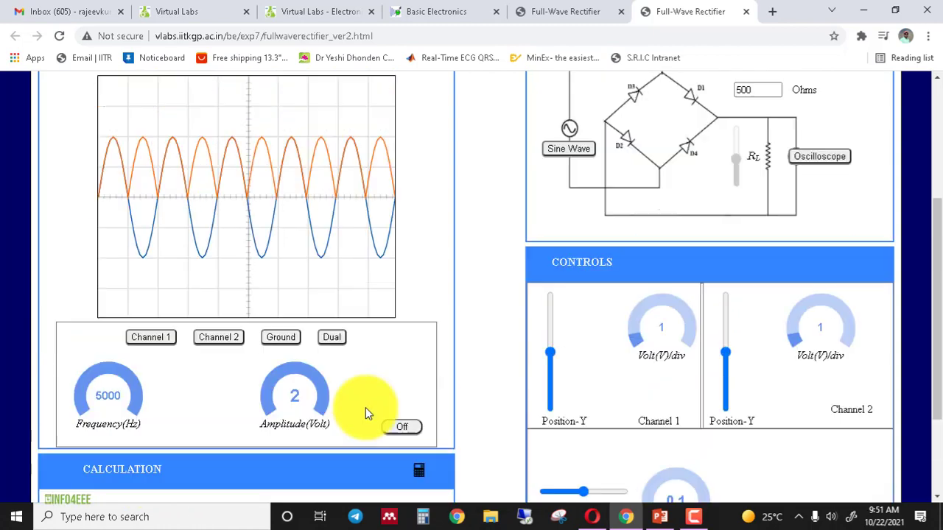
Set the Volt(V)/div control to 0.9 for Channel 2 and 1.3 for Channel 1
scroll(835, 366, down, 1)
scroll(613, 269, down, 2)
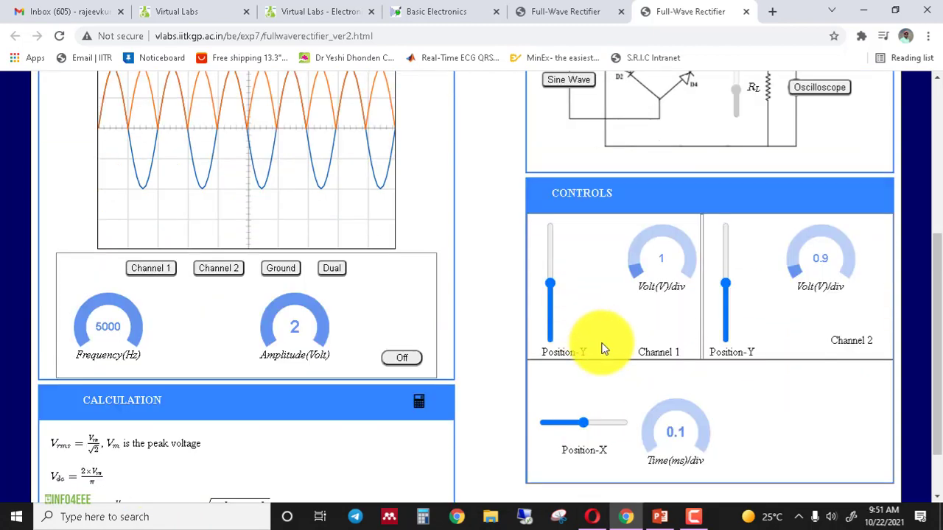
scroll(645, 239, up, 3)
scroll(233, 193, up, 2)
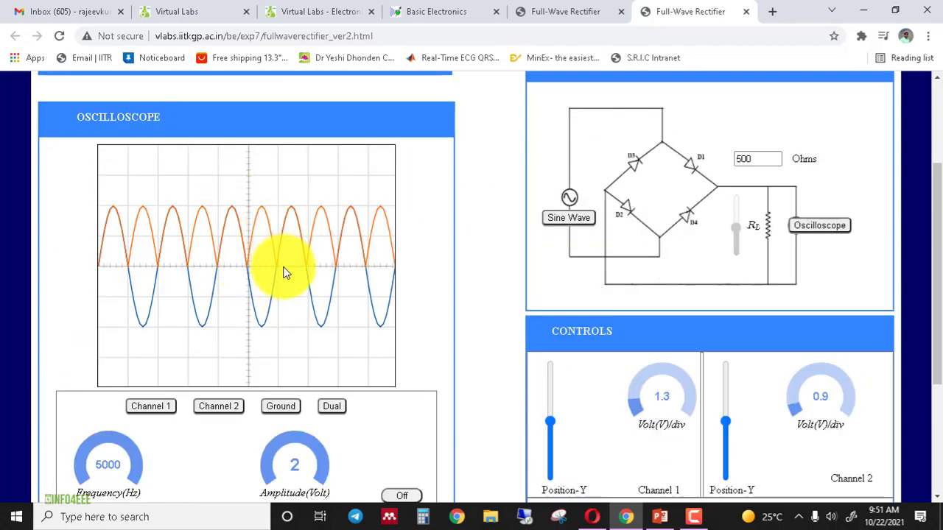
scroll(283, 269, down, 2)
scroll(516, 411, up, 4)
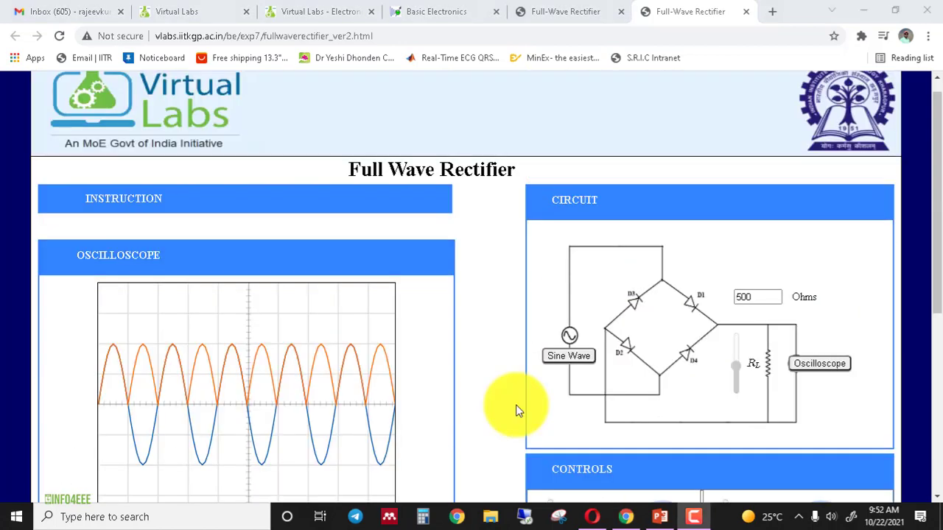